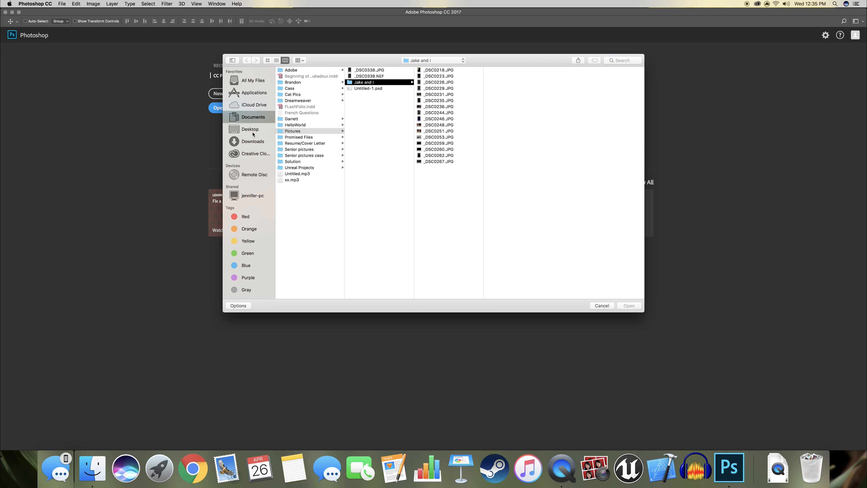
- Open Sunflower.jpg from the Desktop folder
left_click(254, 133)
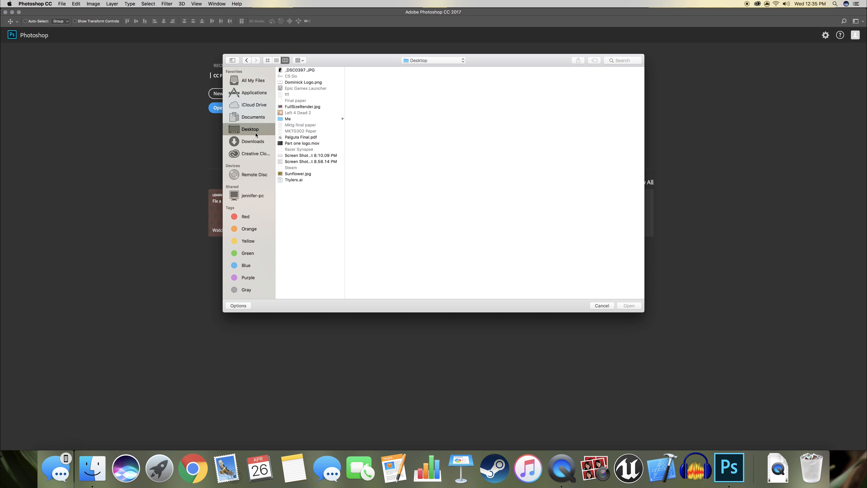
left_click(305, 174)
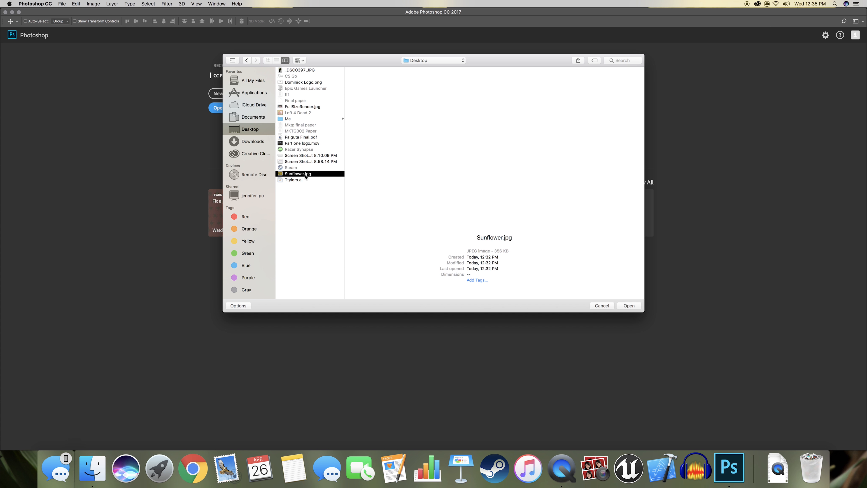
double_click(305, 174)
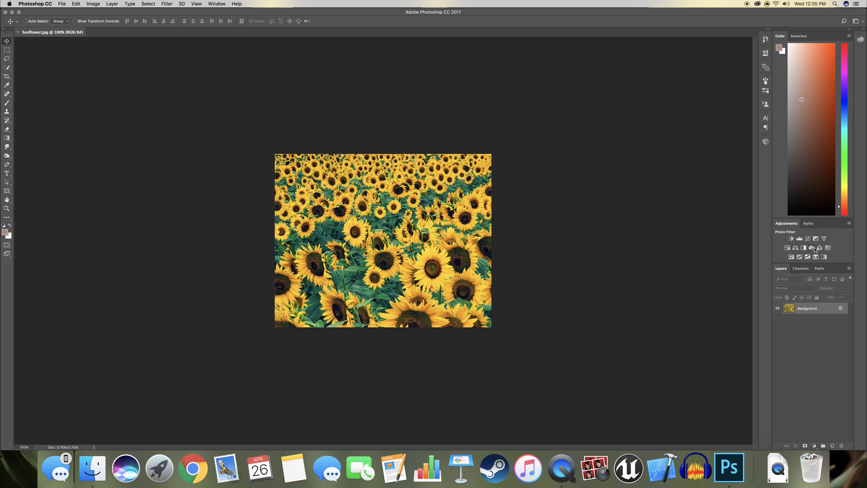
- Add a Black & White adjustment layer, raising Yellows to brighten the petals and lowering Greens to -72
left_click(804, 247)
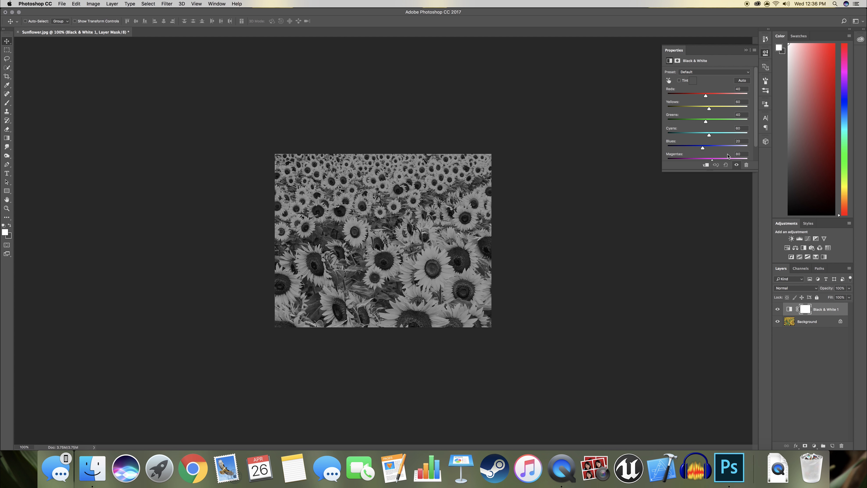
mouse_move(710, 109)
left_mouse_down()
mouse_move(681, 110)
mouse_move(725, 121)
mouse_move(714, 123)
left_mouse_up()
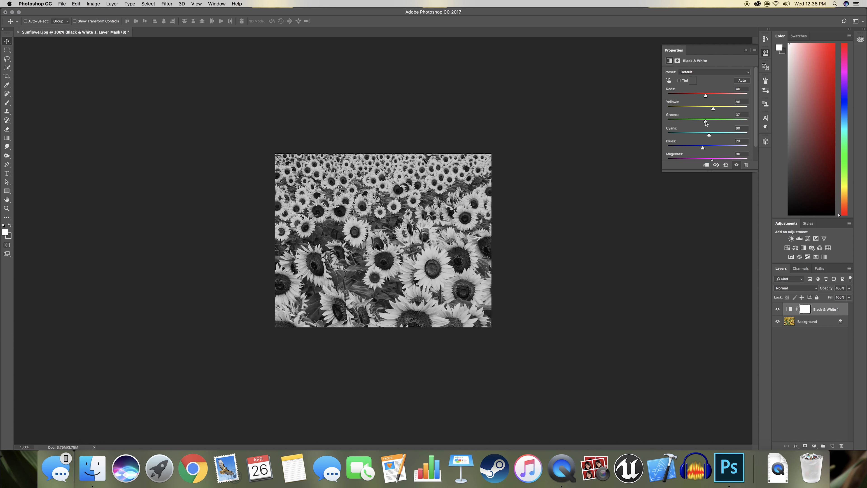
left_click_drag(706, 123, 691, 125)
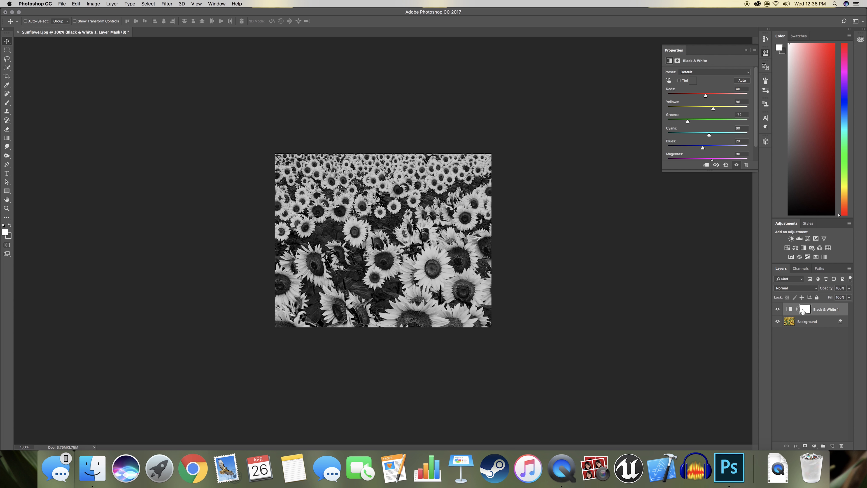
- Choose the Brush tool, target the Background layer, collapse the adjustment properties, and reset the colours to default black and white
key("b")
left_click(808, 323)
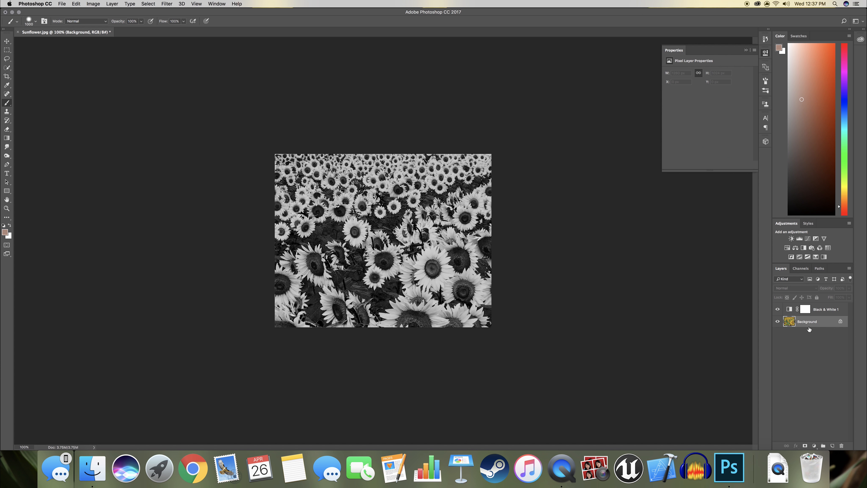
left_click(746, 51)
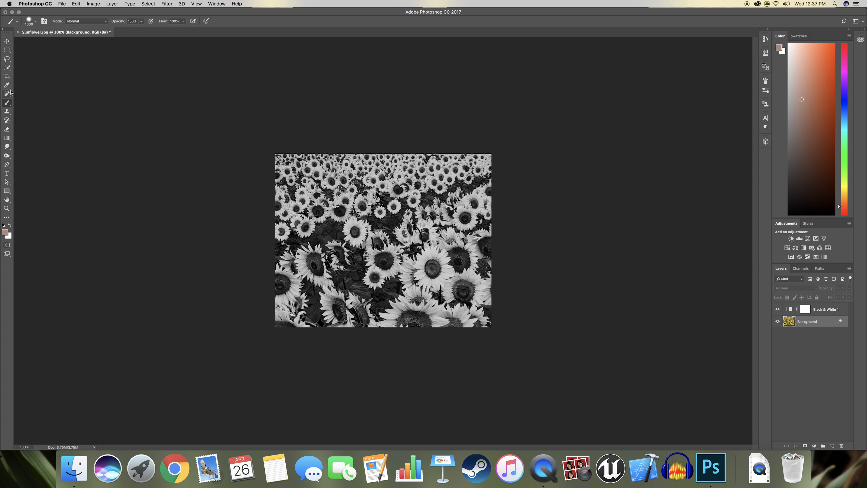
left_click(4, 226)
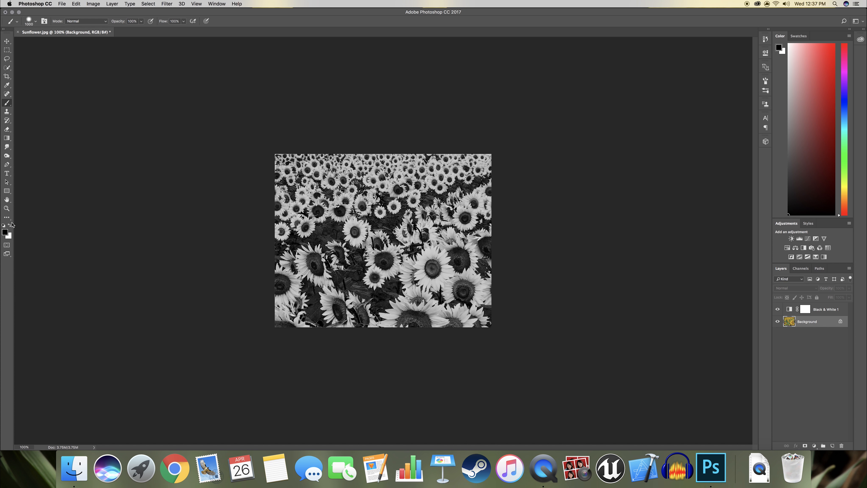
- Reduce the brush to slightly smaller than the dark centre of the most prominent lower-middle sunflower
scroll(443, 278, "up", 1)
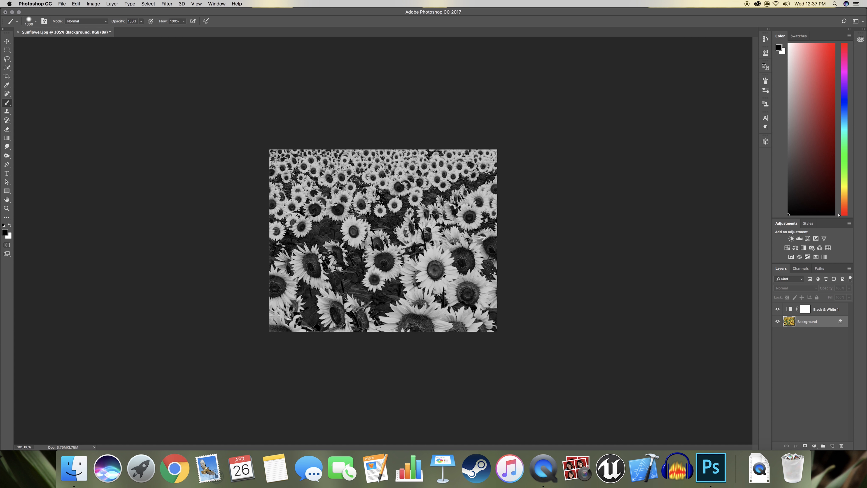
scroll(443, 277, "up", 5)
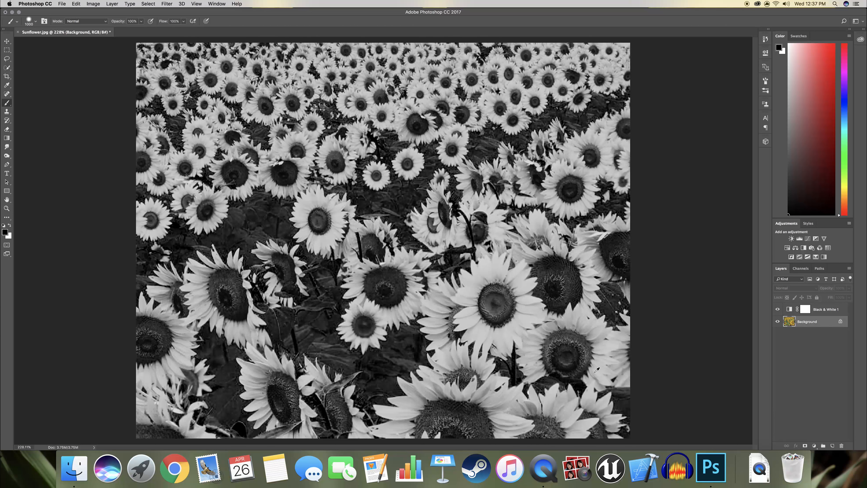
scroll(597, 369, "up", 7)
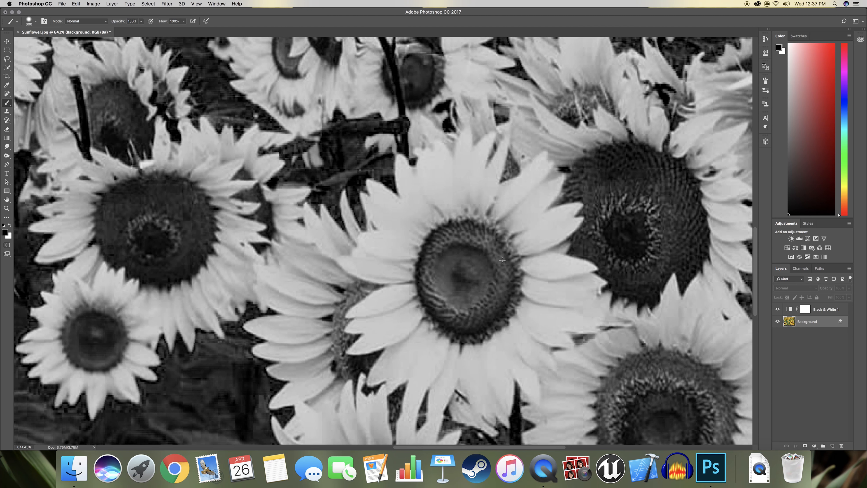
key("bracketleft")
key("bracketleft")
key("bracketleft")
key("bracketleft")
key("bracketleft")
key("bracketleft")
key("bracketleft")
key("bracketleft")
- Try painting black over the main sunflower's centre on the Background layer, and undo the stroke
mouse_move(471, 276)
left_mouse_down()
mouse_move(471, 258)
mouse_move(448, 261)
mouse_move(446, 276)
mouse_move(464, 297)
mouse_move(491, 280)
mouse_move(461, 252)
left_mouse_up()
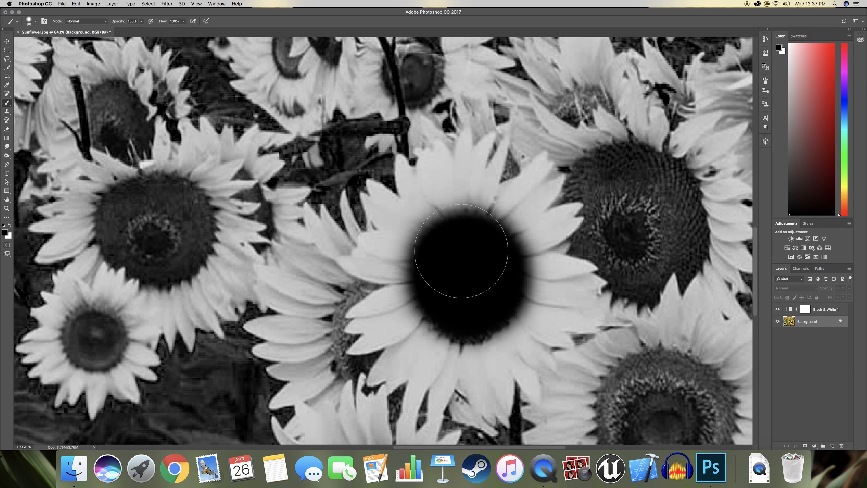
key("super+z")
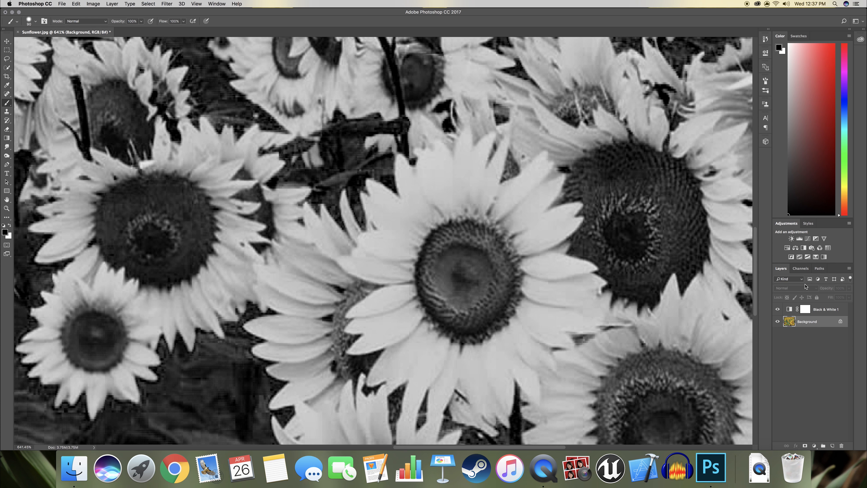
- Paint black on the Black & White layer's mask over the main sunflower's centre and inner petals to reveal their colour
left_click(805, 309)
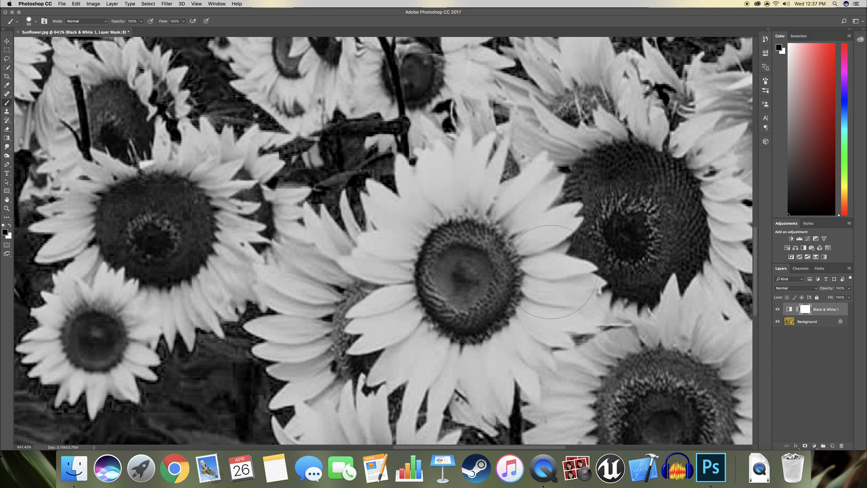
mouse_move(478, 254)
left_mouse_down()
mouse_move(459, 255)
mouse_move(445, 272)
mouse_move(451, 301)
mouse_move(474, 310)
mouse_move(493, 285)
mouse_move(481, 257)
mouse_move(455, 248)
mouse_move(433, 266)
mouse_move(449, 299)
mouse_move(483, 304)
mouse_move(503, 286)
mouse_move(494, 256)
mouse_move(448, 247)
mouse_move(429, 281)
mouse_move(434, 316)
mouse_move(451, 334)
mouse_move(509, 273)
left_mouse_up()
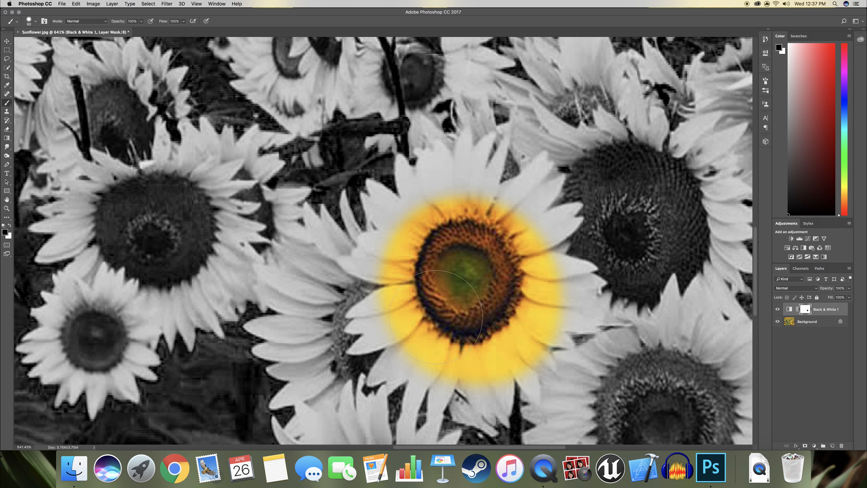
- Reveal the colour of the main sunflower's lower-left petals on the mask, reducing the brush for the outer areas
scroll(363, 330, "up", 5)
scroll(362, 330, "up", 1)
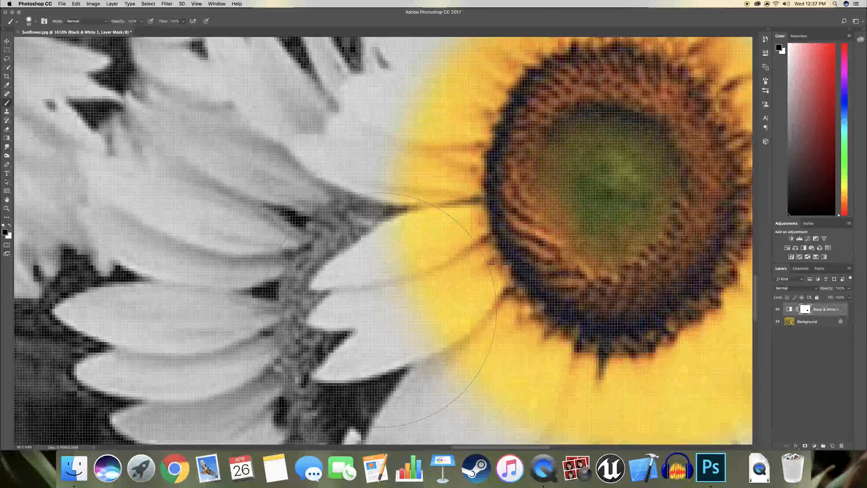
mouse_move(444, 221)
left_mouse_down()
mouse_move(424, 291)
mouse_move(403, 269)
mouse_move(392, 279)
left_mouse_up()
key("bracketleft")
left_click_drag(406, 333, 424, 330)
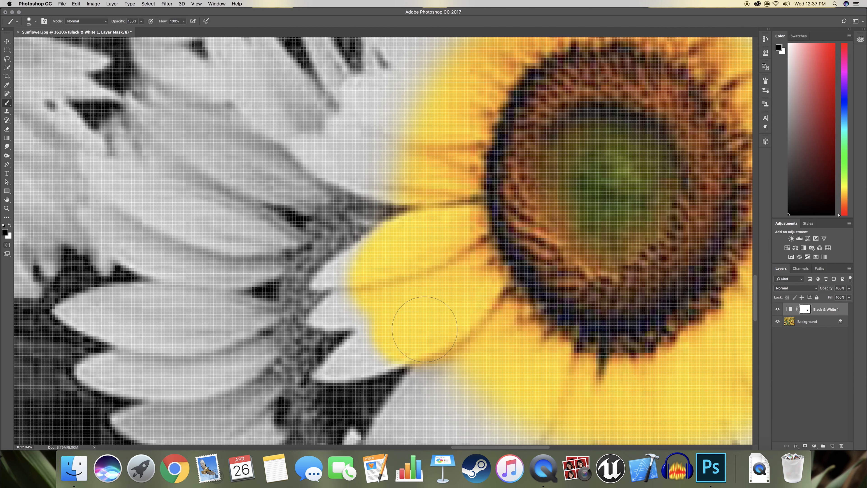
- Use a smaller brush to reveal the colour of the lowest left petal out to its tip
key("bracketleft")
key("bracketleft")
key("bracketleft")
left_click_drag(382, 352, 326, 375)
- Reveal the remaining tips of the two left petals above it with a very small brush
key("bracketleft")
key("bracketleft")
key("bracketleft")
key("bracketleft")
key("bracketleft")
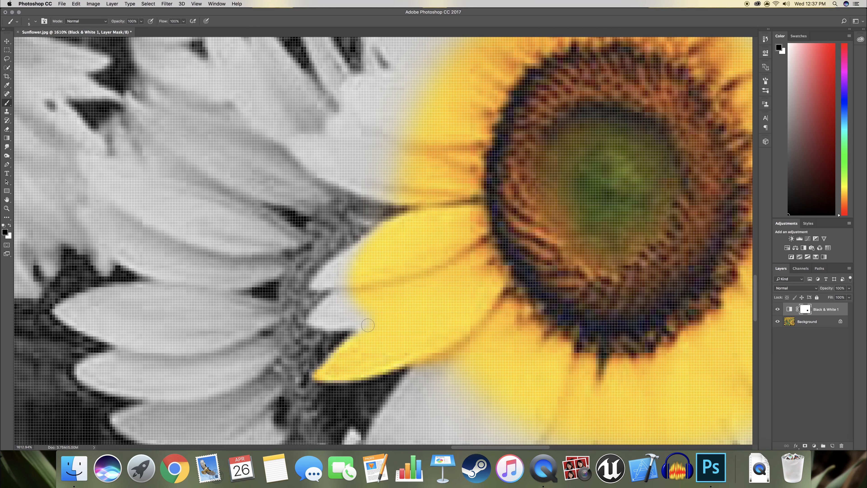
key("bracketleft")
left_click_drag(403, 219, 317, 283)
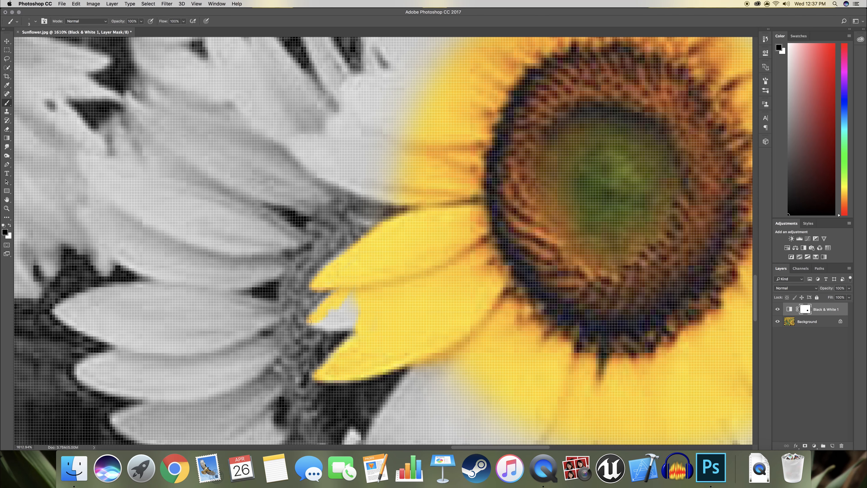
left_click_drag(308, 321, 361, 324)
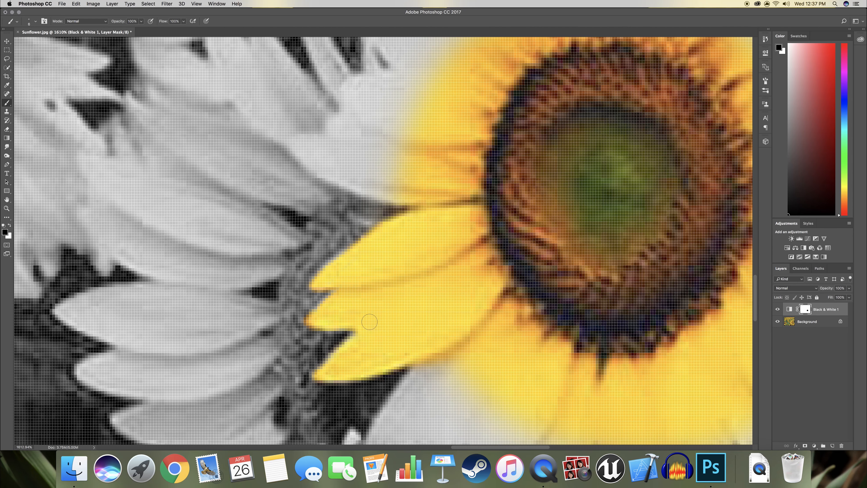
- Enlarge the brush and reveal the colour of the main sunflower's upper-left petals on the mask
key("bracketright")
key("bracketright")
key("bracketright")
scroll(424, 237, "up", 2)
scroll(412, 240, "up", 2)
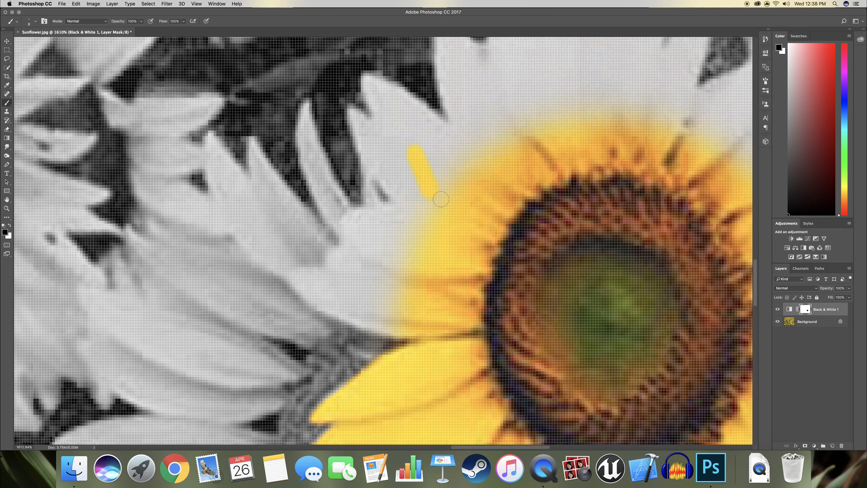
key("bracketright")
key("bracketright")
key("bracketright")
key("bracketright")
key("bracketright")
key("bracketright")
key("bracketright")
key("bracketright")
key("bracketright")
mouse_move(491, 147)
left_mouse_down()
mouse_move(441, 263)
mouse_move(374, 301)
mouse_move(363, 283)
mouse_move(321, 282)
mouse_move(388, 162)
mouse_move(462, 139)
mouse_move(501, 113)
left_mouse_up()
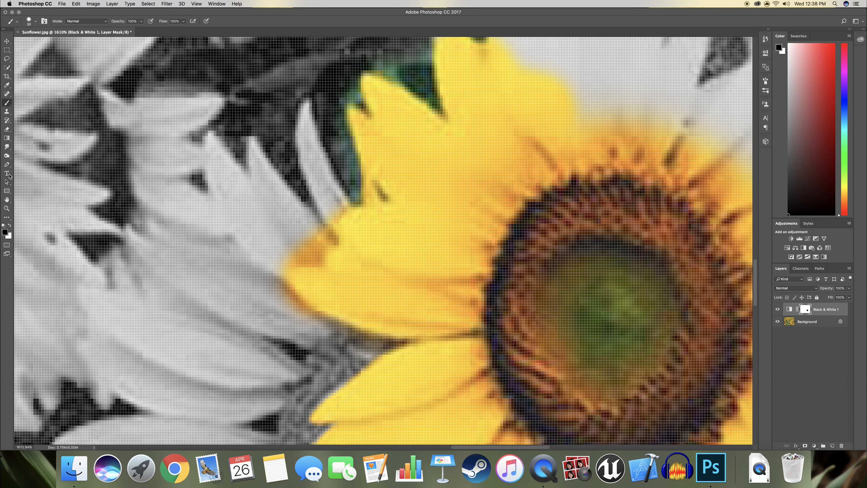
- Paint white on the mask with a smaller brush to restore grayscale around the upper-left petal edges
key("x")
key("bracketleft")
key("bracketleft")
key("bracketleft")
key("bracketleft")
key("bracketleft")
key("bracketleft")
mouse_move(348, 183)
left_mouse_down()
mouse_move(338, 116)
mouse_move(345, 85)
mouse_move(355, 99)
mouse_move(369, 63)
mouse_move(430, 100)
mouse_move(424, 48)
mouse_move(399, 56)
left_mouse_up()
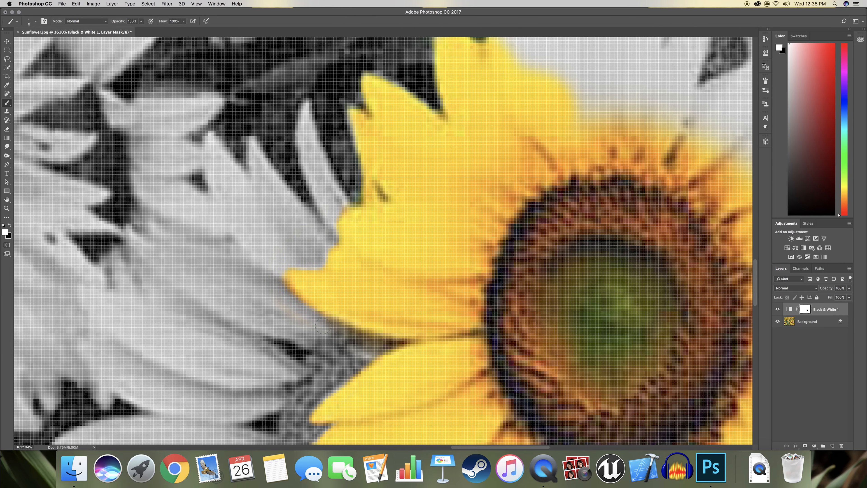
scroll(388, 351, "down", 5)
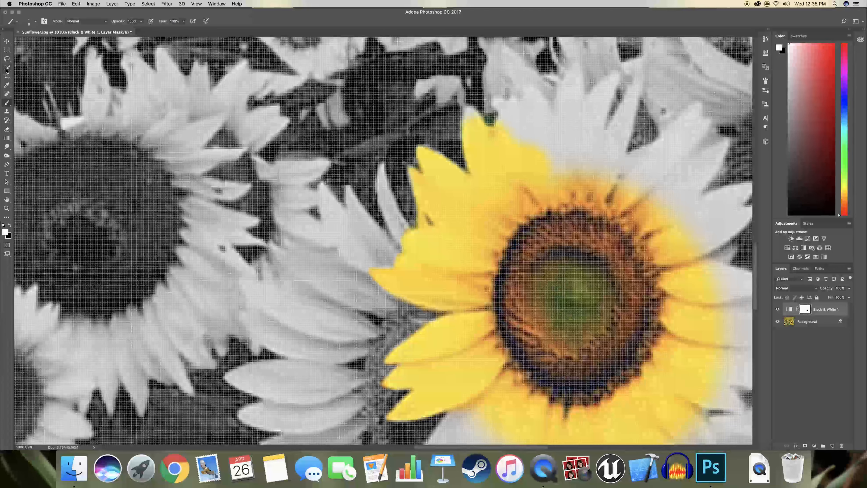
left_click(7, 68)
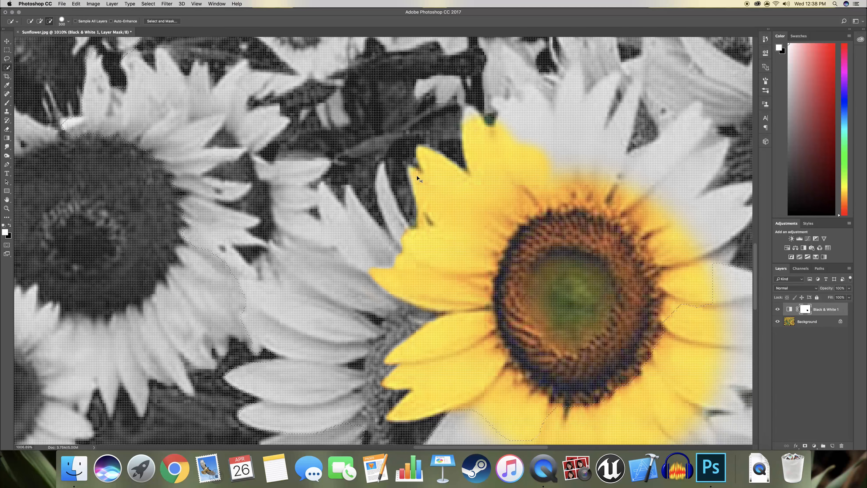
left_click(39, 21)
left_click_drag(515, 129, 471, 119)
key("b")
- Paint black on the mask with a larger brush to reveal the colour of the sunflower's upper and right petals
key("x")
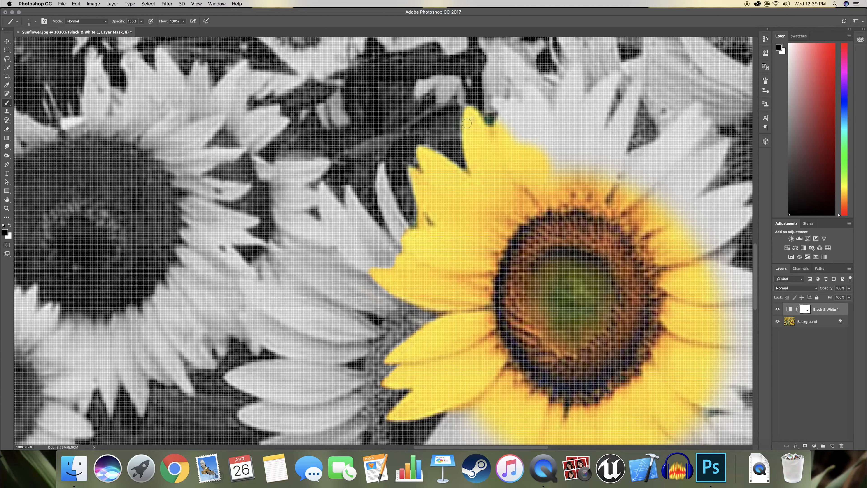
scroll(480, 202, "down", 10)
scroll(505, 280, "up", 10)
scroll(454, 207, "up", 3)
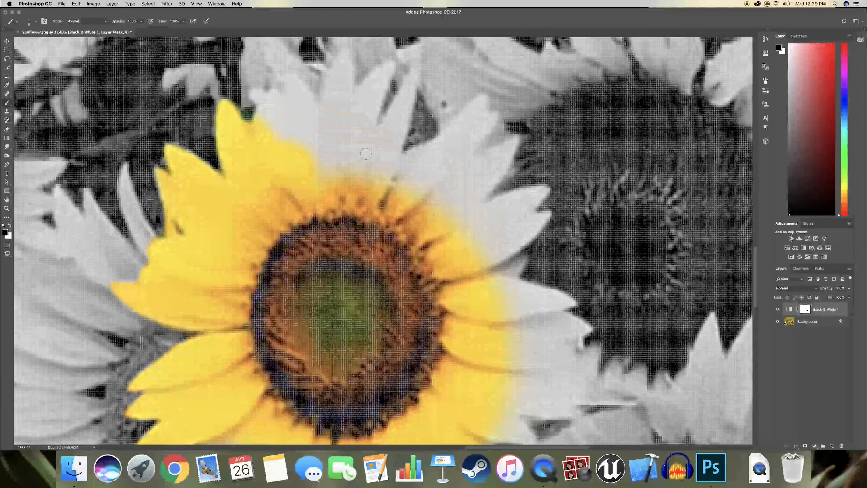
key("]")
key("]")
key("]")
key("]")
key("]")
key("]")
key("]")
mouse_move(320, 178)
left_mouse_down()
mouse_move(350, 180)
mouse_move(275, 140)
mouse_move(277, 106)
mouse_move(399, 81)
mouse_move(484, 121)
mouse_move(477, 203)
mouse_move(536, 212)
mouse_move(569, 338)
mouse_move(560, 430)
left_mouse_up()
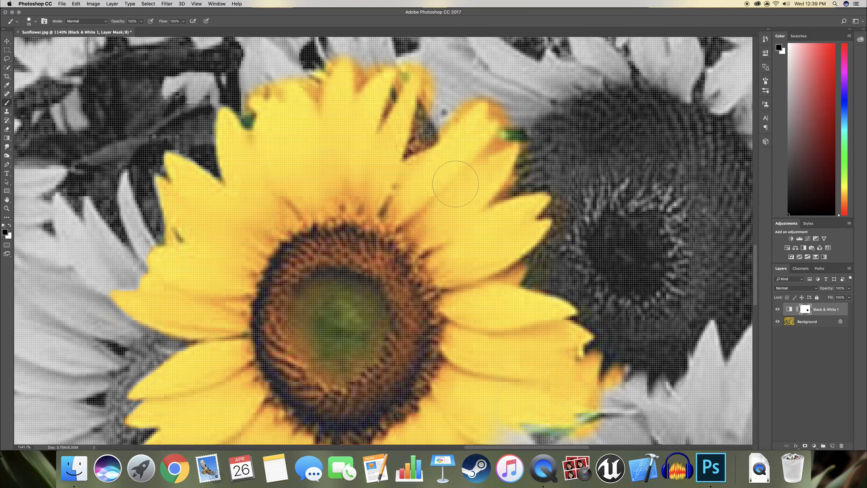
- Reveal the colour of the main sunflower's bottom petals on the mask
scroll(495, 324, "down", 2)
scroll(519, 361, "down", 4)
scroll(444, 376, "down", 4)
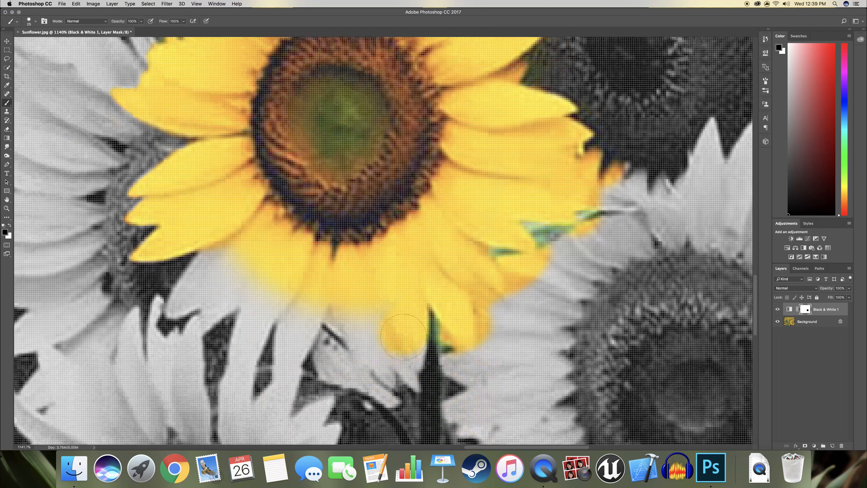
mouse_move(294, 346)
left_mouse_down()
mouse_move(243, 346)
mouse_move(236, 301)
left_mouse_up()
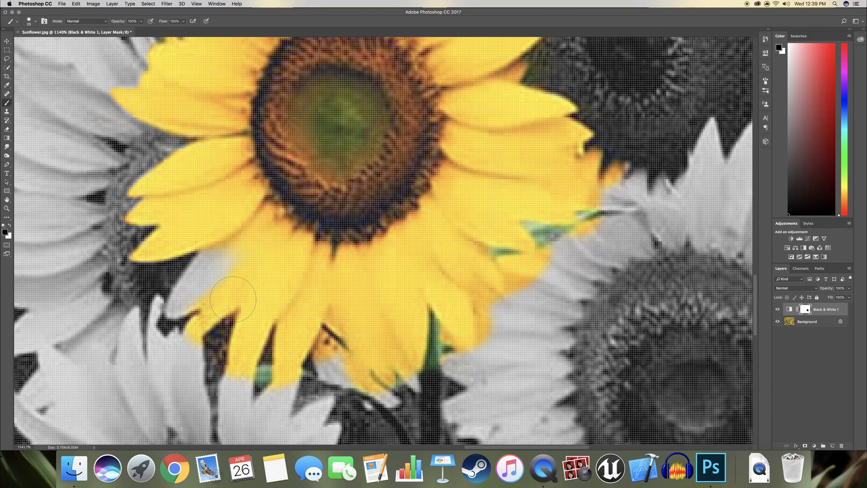
- Paint white on the mask with a smaller brush to restore grayscale around the lower-left petal edges
left_click(9, 225)
scroll(193, 319, "up", 3)
key("bracketleft")
key("bracketleft")
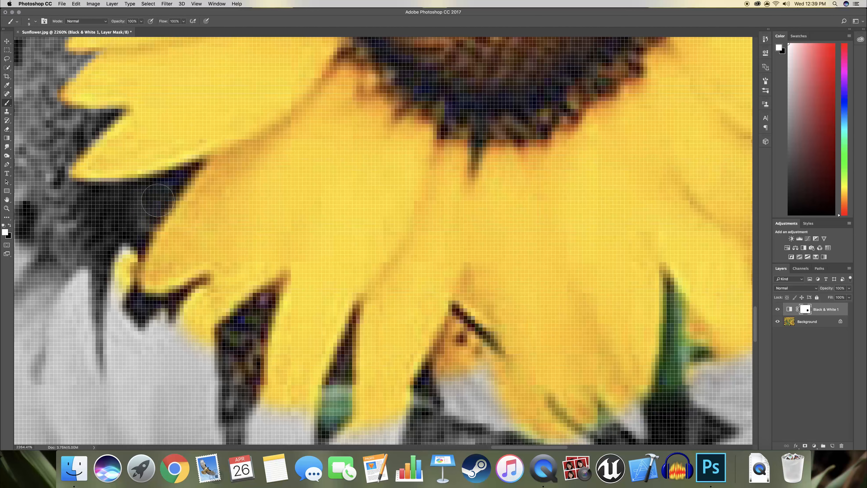
key("bracketleft")
key("bracketleft")
key("bracketleft")
key("bracketleft")
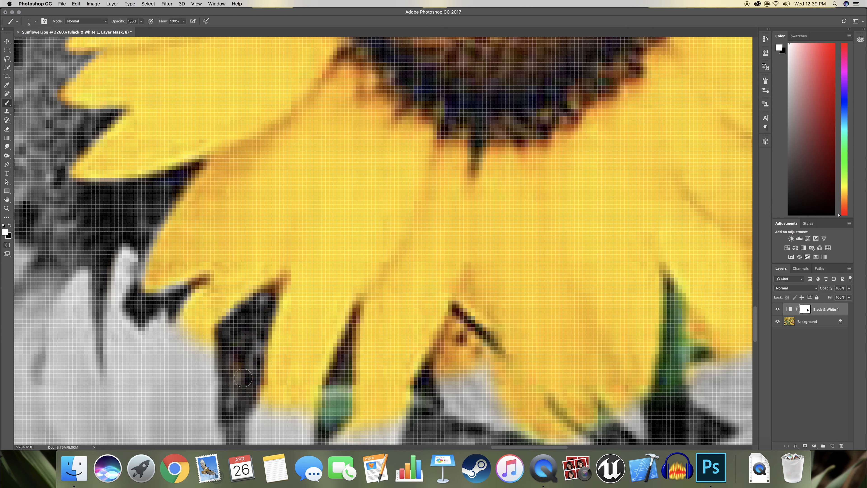
- Paint white on the mask with a small brush to restore grayscale in the gaps between the main sunflower's bottom petals
mouse_move(332, 397)
left_mouse_down()
mouse_move(320, 421)
mouse_move(338, 378)
mouse_move(343, 412)
mouse_move(352, 345)
left_mouse_up()
key("bracketleft")
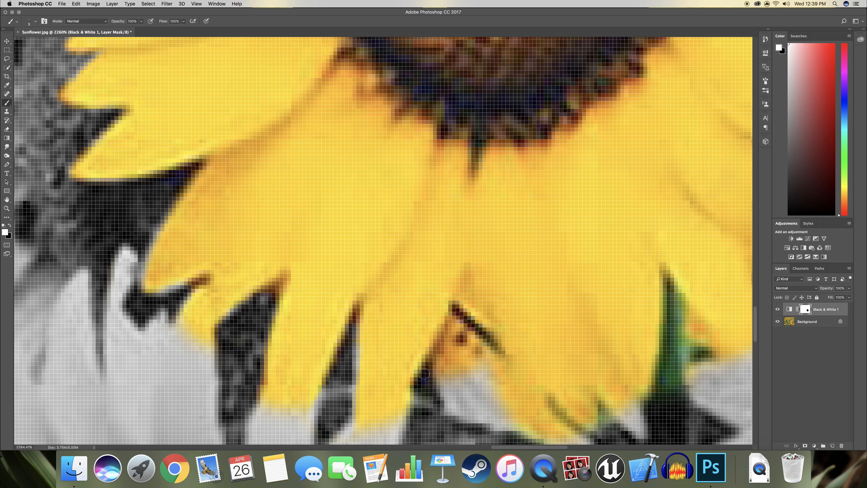
left_click_drag(424, 374, 418, 378)
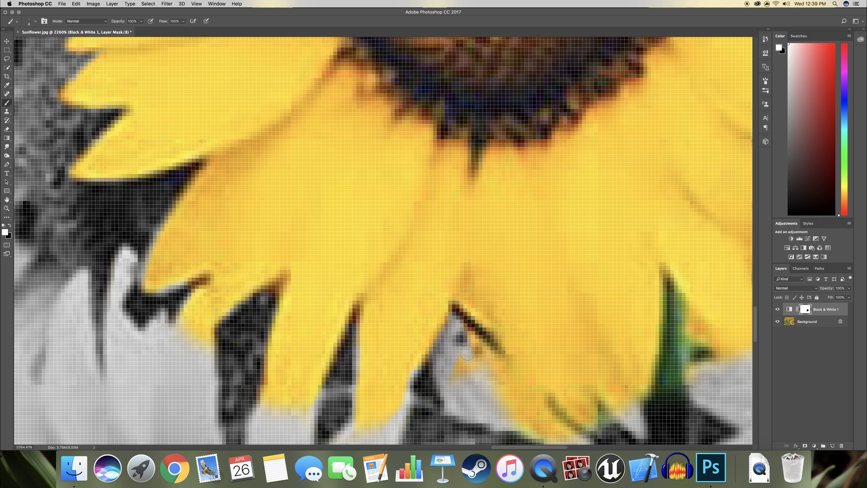
scroll(517, 400, "down", 2)
key("bracketright")
key("bracketright")
key("bracketright")
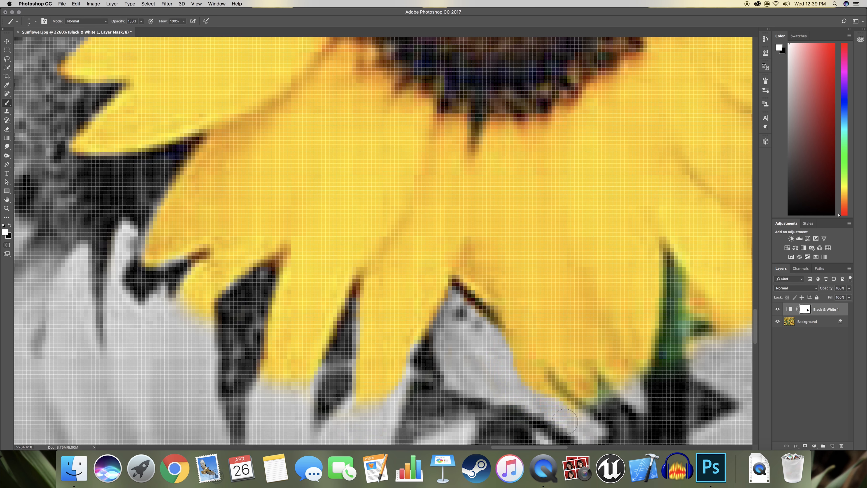
mouse_move(665, 364)
left_mouse_down()
mouse_move(669, 304)
mouse_move(695, 325)
left_mouse_up()
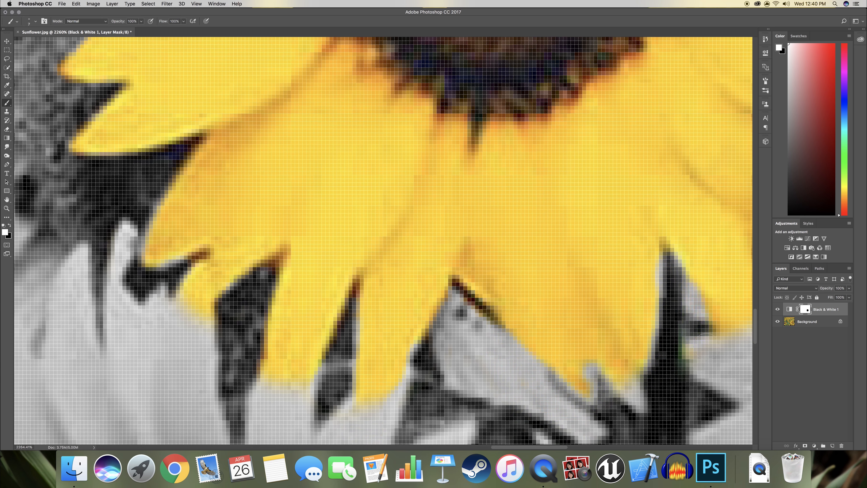
- Paint white on the mask, using larger and smaller brush sizes, to restore grayscale around the lower-right petal edges
scroll(684, 295, "down", 10)
scroll(684, 295, "up", 9)
key("bracketright")
key("bracketright")
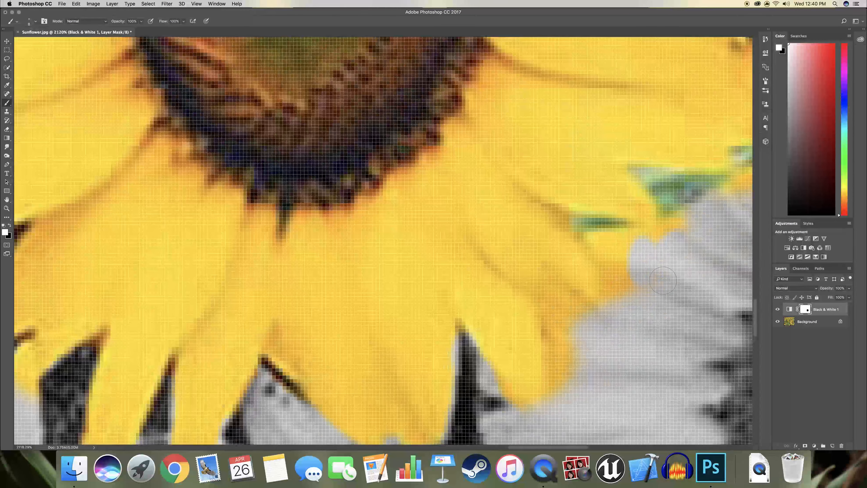
left_click_drag(678, 223, 708, 201)
mouse_move(628, 309)
left_mouse_down()
mouse_move(584, 228)
mouse_move(614, 228)
left_mouse_up()
key("bracketleft")
key("bracketleft")
key("bracketleft")
key("bracketleft")
mouse_move(665, 202)
left_mouse_down()
mouse_move(638, 174)
mouse_move(722, 178)
mouse_move(677, 190)
left_mouse_up()
mouse_move(673, 315)
left_mouse_down()
mouse_move(557, 397)
mouse_move(553, 311)
mouse_move(574, 347)
left_mouse_up()
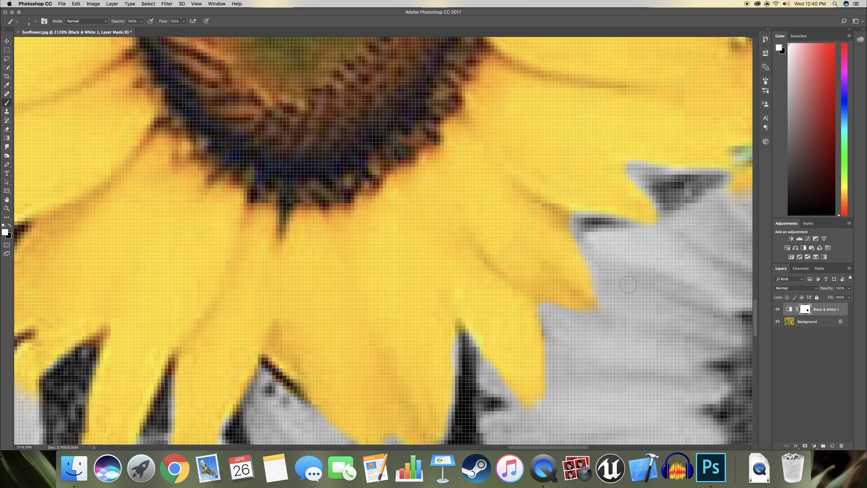
- Paint white on the mask over the green leaf tip and stray yellow below the right-hand petals
scroll(628, 284, "up", 2)
scroll(573, 306, "down", 3)
scroll(717, 192, "up", 5)
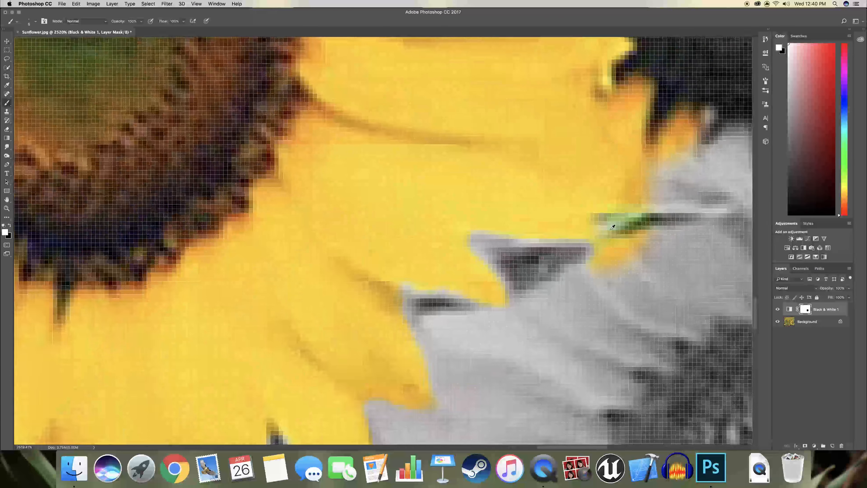
mouse_move(647, 226)
left_mouse_down()
mouse_move(616, 219)
mouse_move(642, 217)
left_mouse_up()
left_click_drag(615, 255, 580, 289)
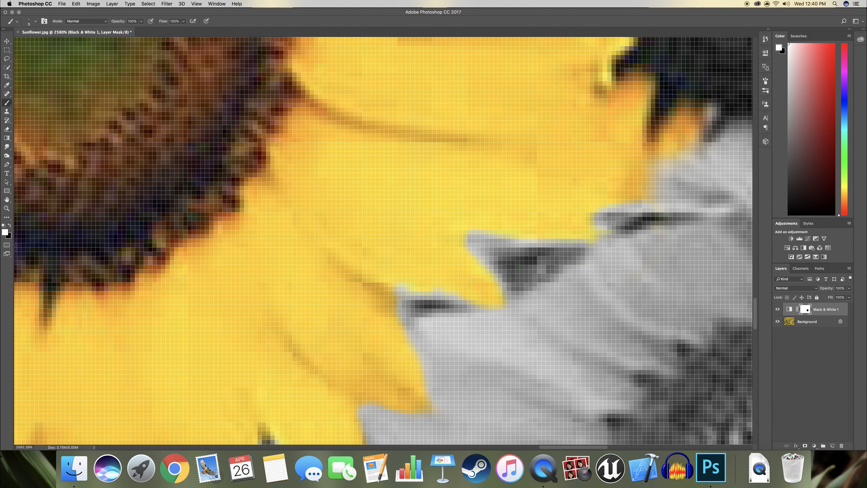
- Paint black on the mask along the underside of the lower-right petal to recover its coloured edge
left_click(9, 226)
mouse_move(473, 252)
left_mouse_down()
mouse_move(487, 231)
mouse_move(574, 240)
left_mouse_up()
left_click(8, 227)
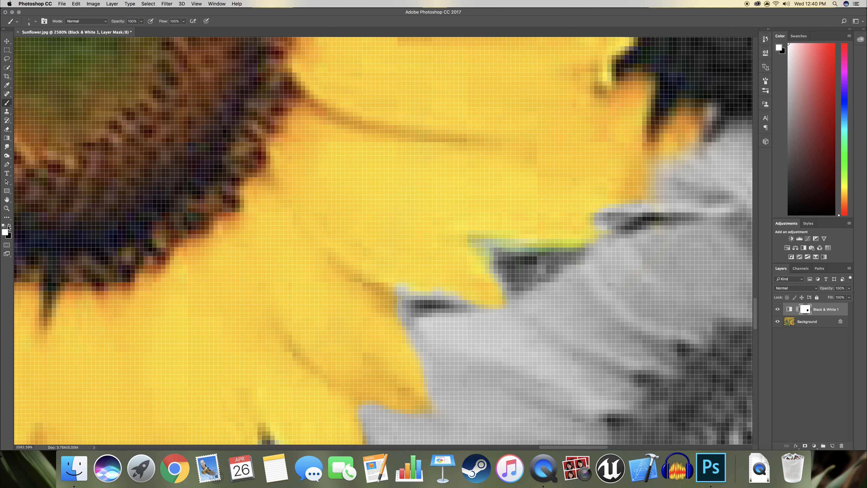
- Soften the green fringe on that petal's edge with white at reduced opacity, and return the brush opacity to 100%
key("1")
key("6")
left_click(141, 21)
left_click_drag(141, 30, 204, 31)
left_click(9, 226)
left_click(9, 225)
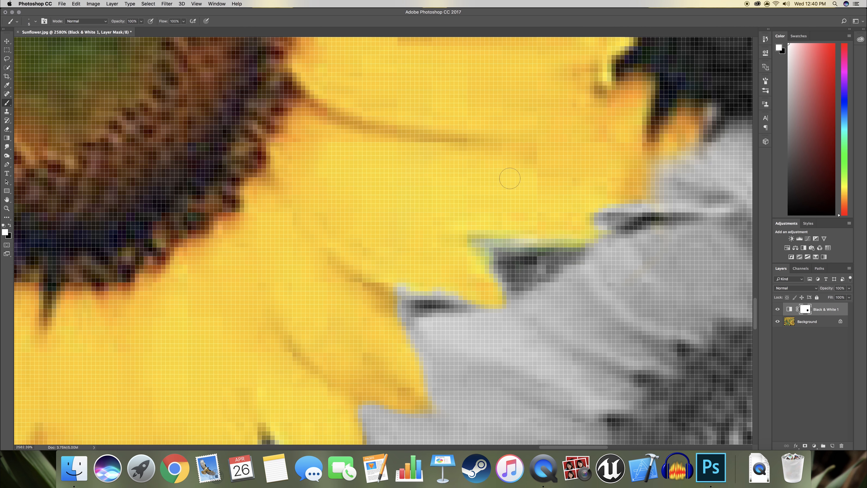
- Paint white on the mask to restore grayscale beside the right-hand petals and in the gap between the upper-right petals
left_click_drag(720, 152, 692, 101)
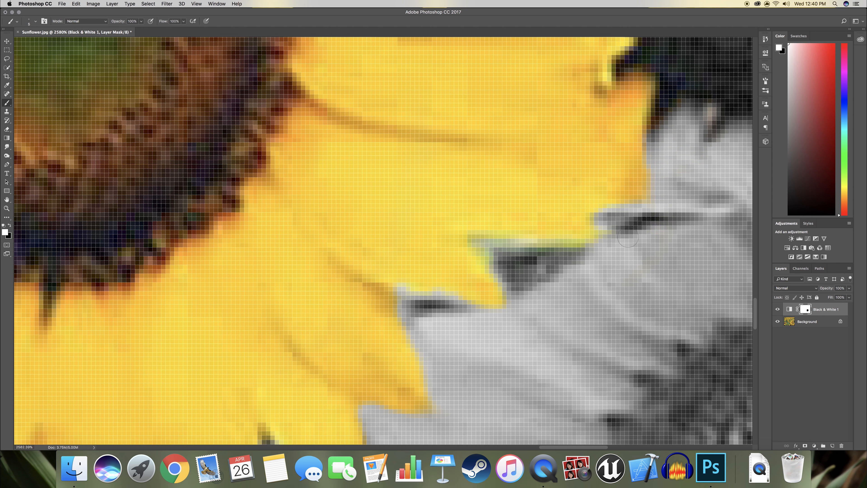
scroll(661, 200, "up", 5)
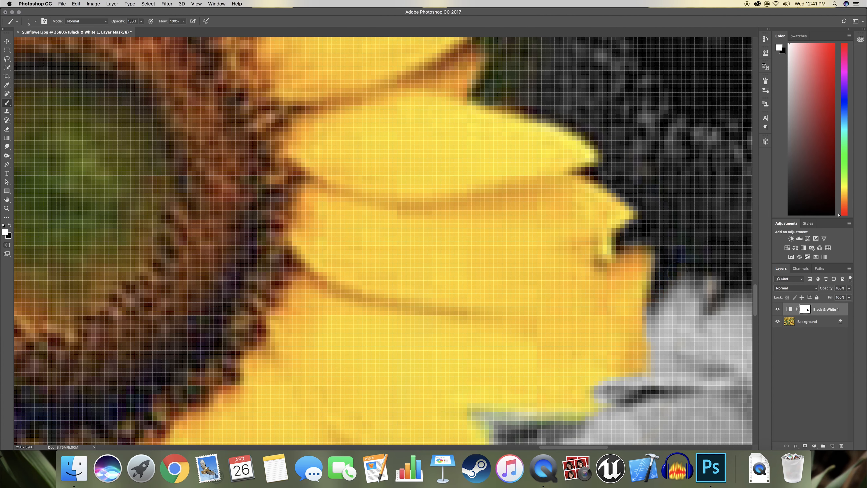
scroll(665, 192, "up", 2)
mouse_move(500, 139)
left_mouse_down()
mouse_move(508, 99)
mouse_move(507, 148)
left_mouse_up()
scroll(507, 148, "up", 3)
left_click_drag(475, 253, 436, 241)
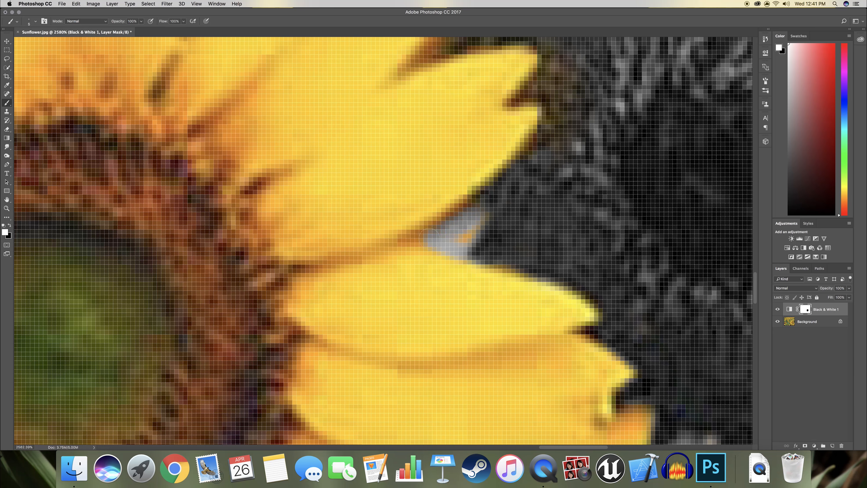
scroll(505, 212, "up", 1)
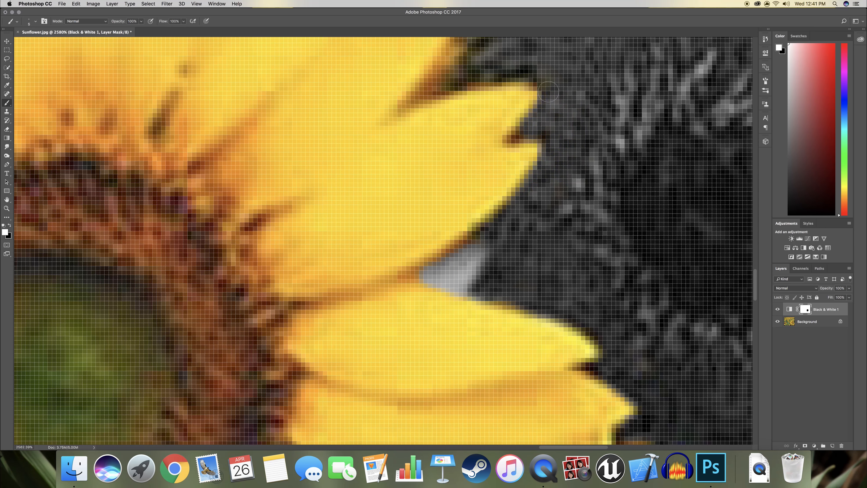
- Restore grayscale around the top-right petals and in the dark gap between them, painting white with varied small brush sizes
scroll(486, 76, "up", 3)
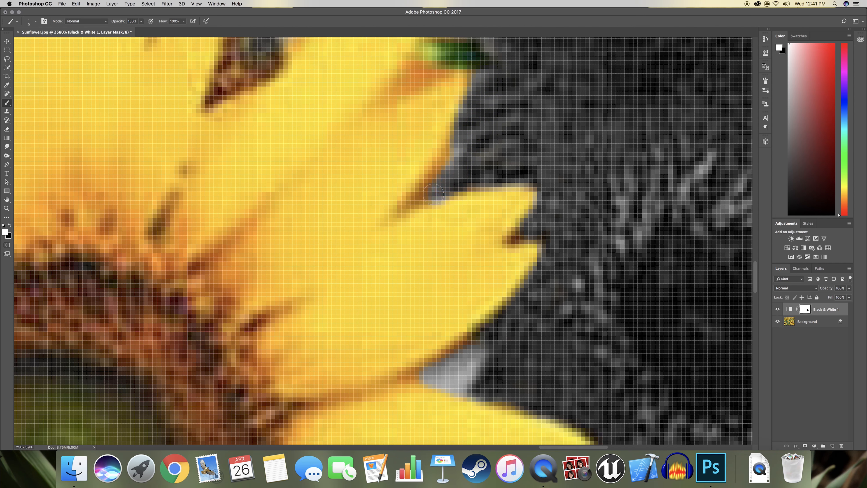
key("bracketleft")
key("bracketleft")
key("bracketleft")
key("bracketleft")
scroll(430, 178, "up", 4)
key("bracketright")
key("bracketright")
key("bracketright")
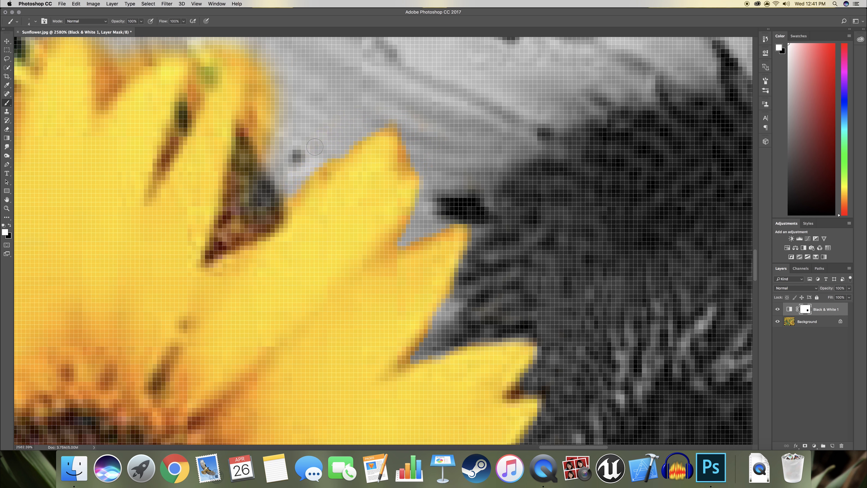
key("bracketleft")
key("bracketleft")
left_click_drag(252, 228, 213, 254)
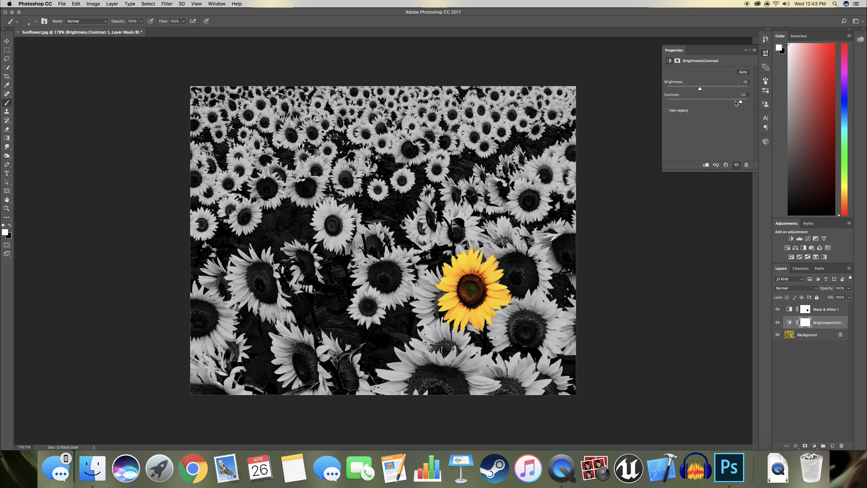
- Set the contrast of the Brightness/Contrast adjustment layer to -6 and collapse its properties
left_click_drag(736, 103, 712, 103)
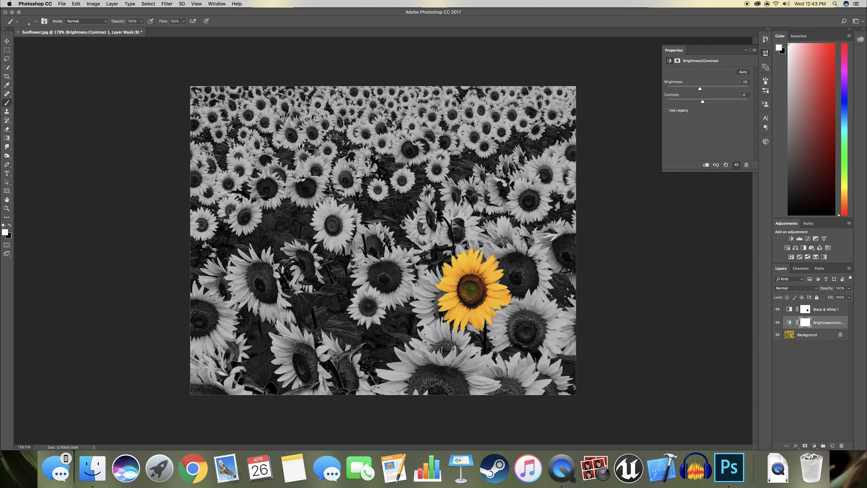
left_click(745, 50)
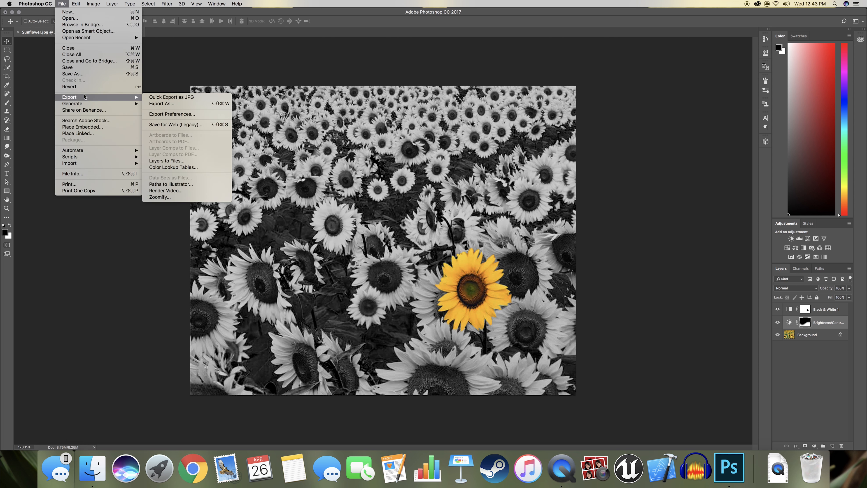
- Export the finished sunflower image with Export As in JPG format at 100% quality
left_click(164, 104)
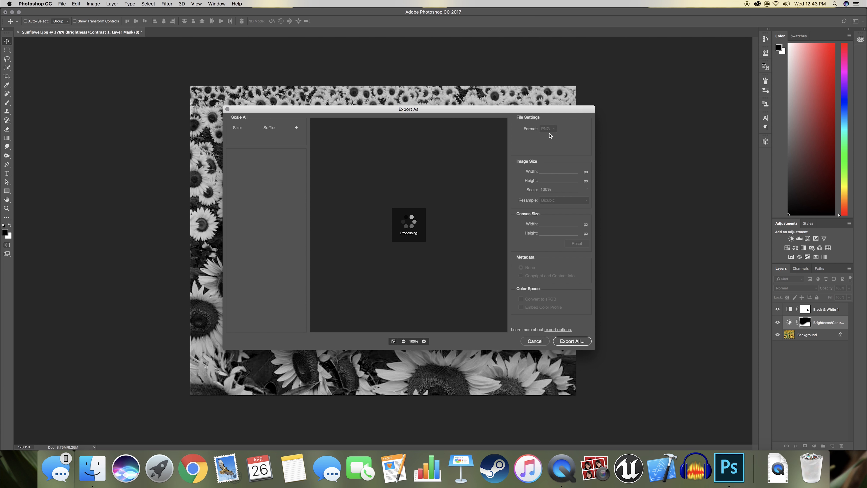
left_click(548, 130)
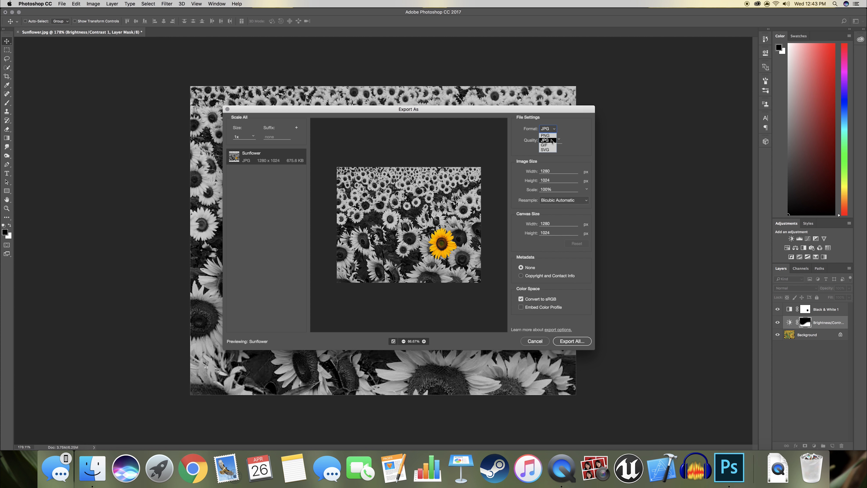
left_click(552, 140)
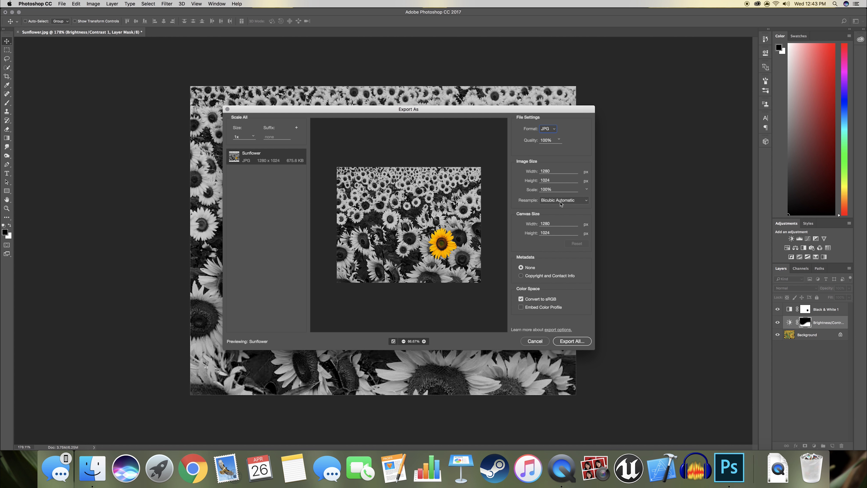
left_click(565, 341)
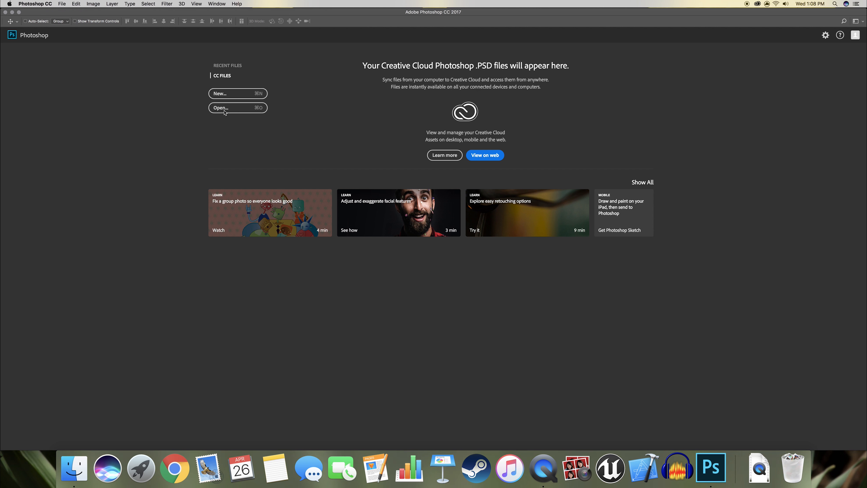
- Open pimple.jpg from the Desktop folder and unlock its Background layer
left_click(218, 107)
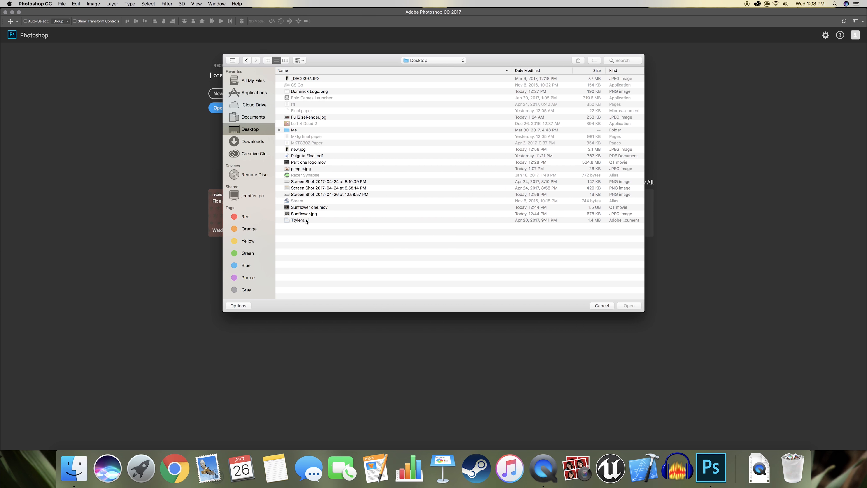
left_click(301, 169)
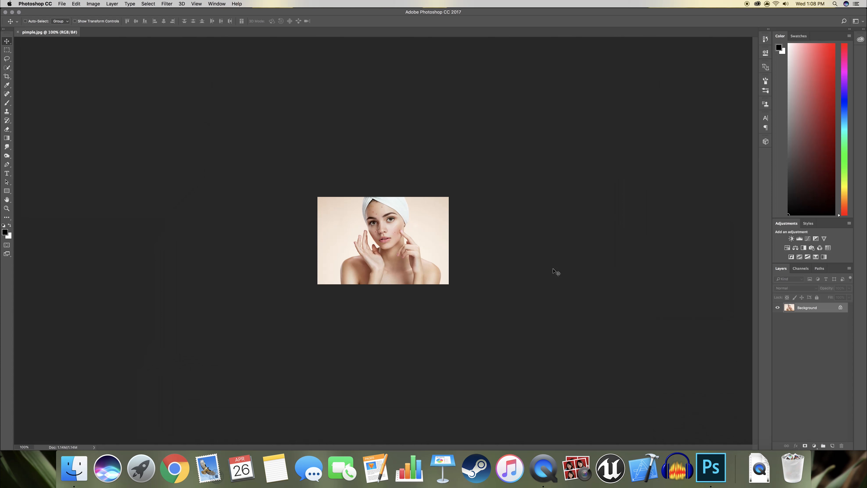
double_click(302, 169)
scroll(403, 253, "up", 12)
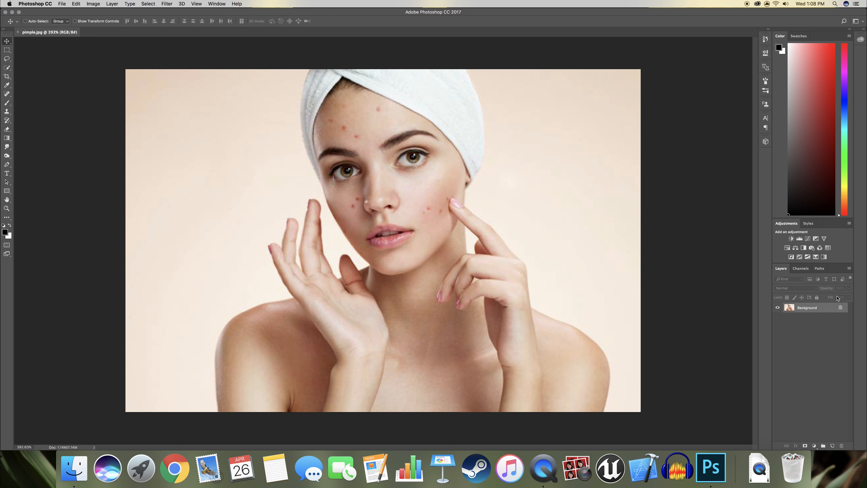
left_click(840, 308)
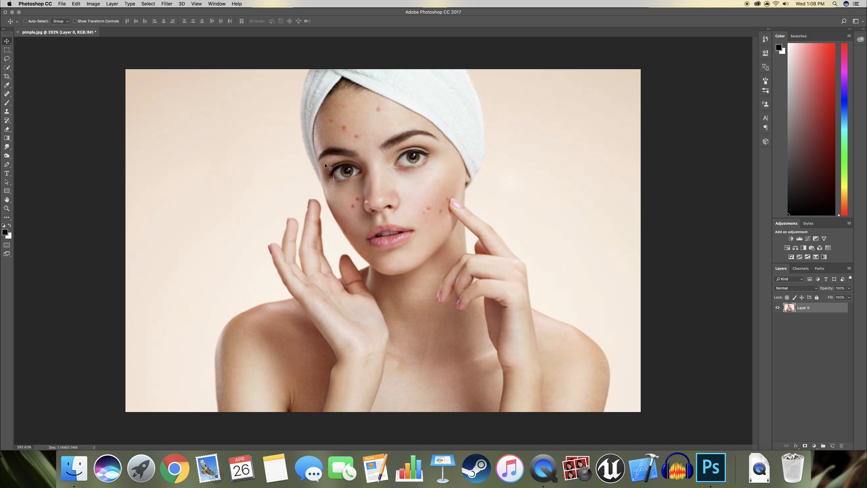
- Remove the blemishes on the woman's forehead with the content-aware Spot Healing Brush
left_click(6, 93)
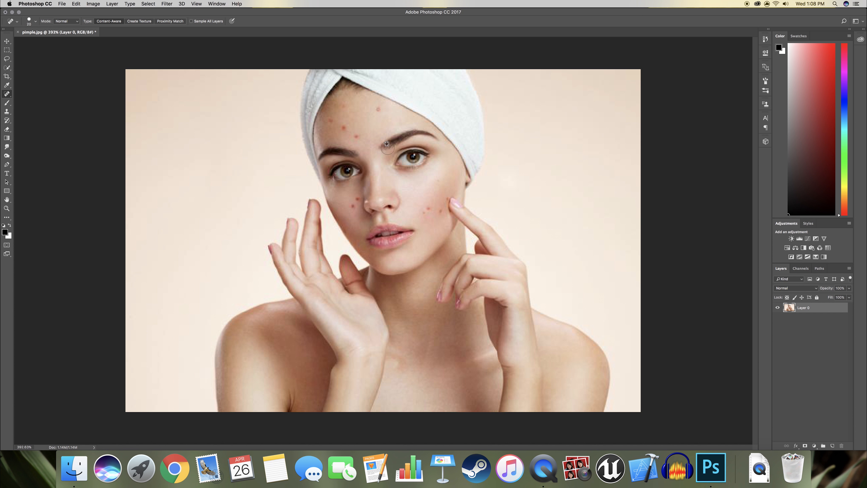
scroll(357, 131, "up", 7)
scroll(319, 131, "up", 3)
left_click(327, 127)
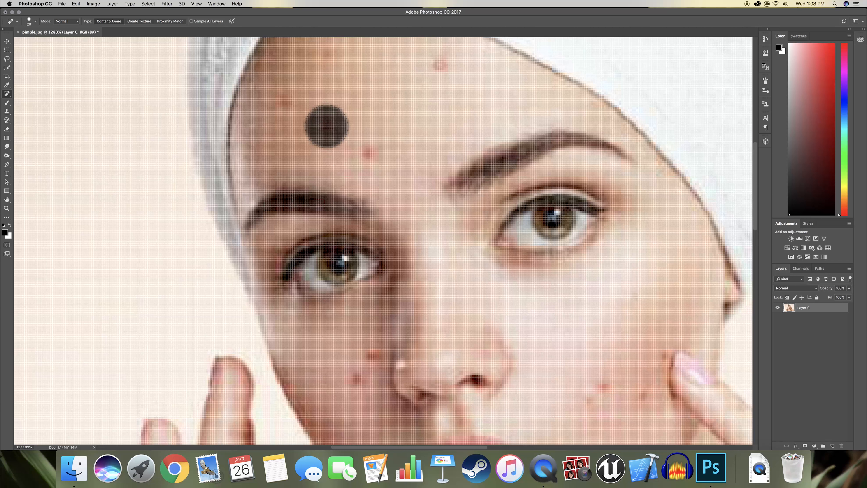
left_click(441, 65)
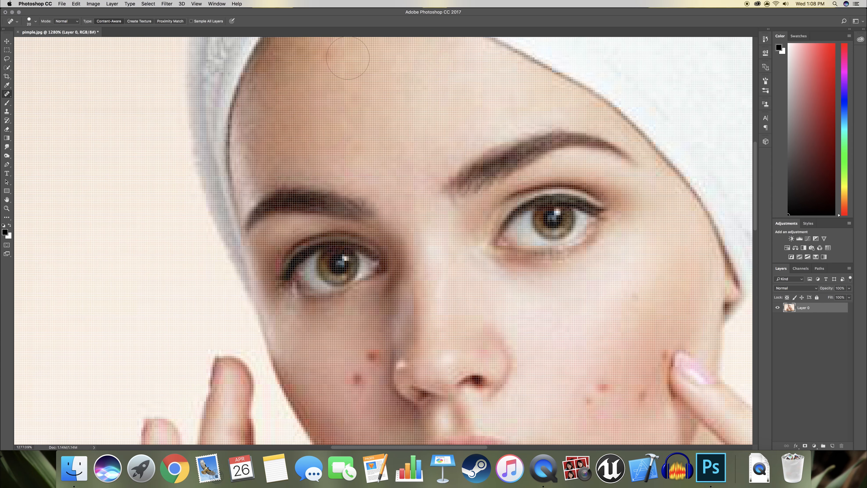
- Heal the red blemishes on both of the woman's cheeks with the Spot Healing Brush
left_click(371, 355)
left_click(357, 378)
left_click(604, 397)
left_click(642, 397)
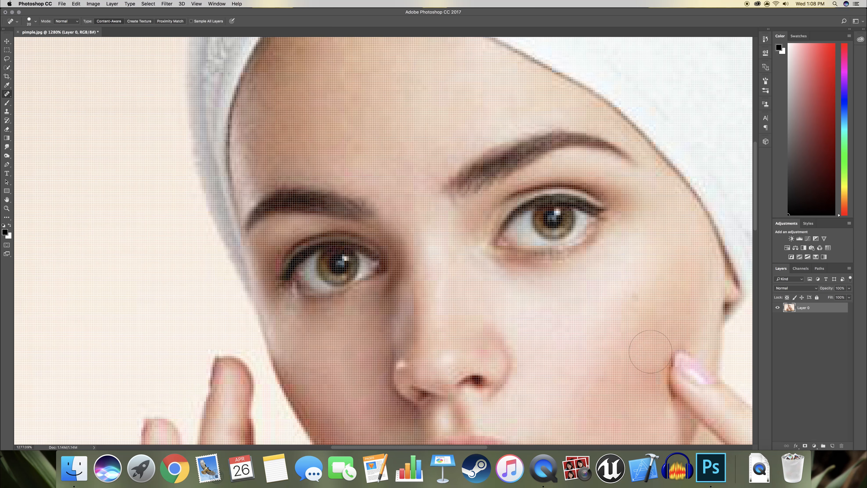
- Heal the remaining mark on the cheek beside the fingertip using a smaller Spot Healing Brush
scroll(617, 336, "down", 5)
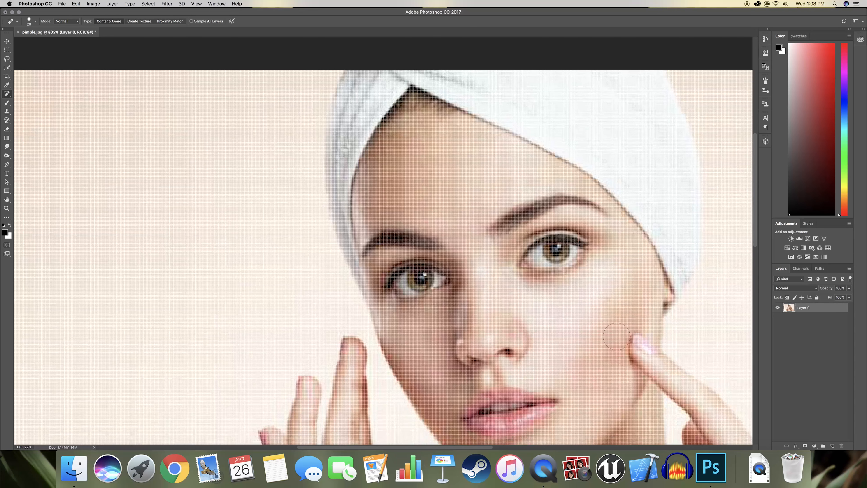
scroll(614, 393, "down", 2)
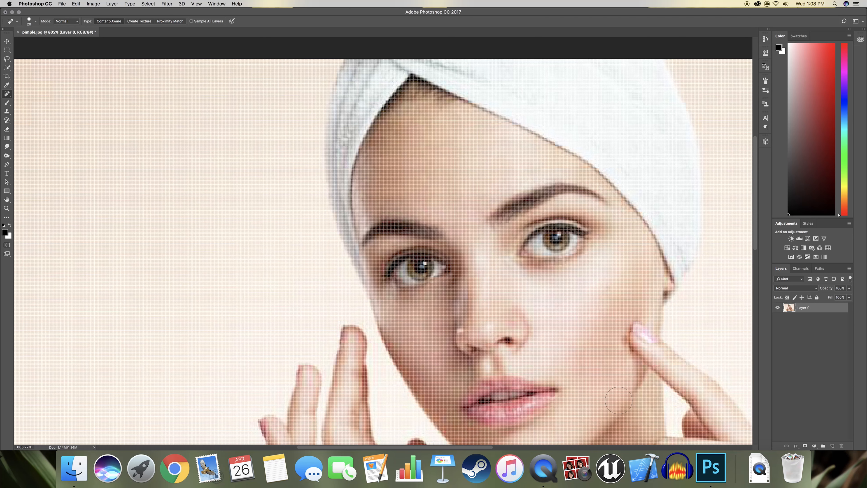
scroll(601, 396, "down", 4)
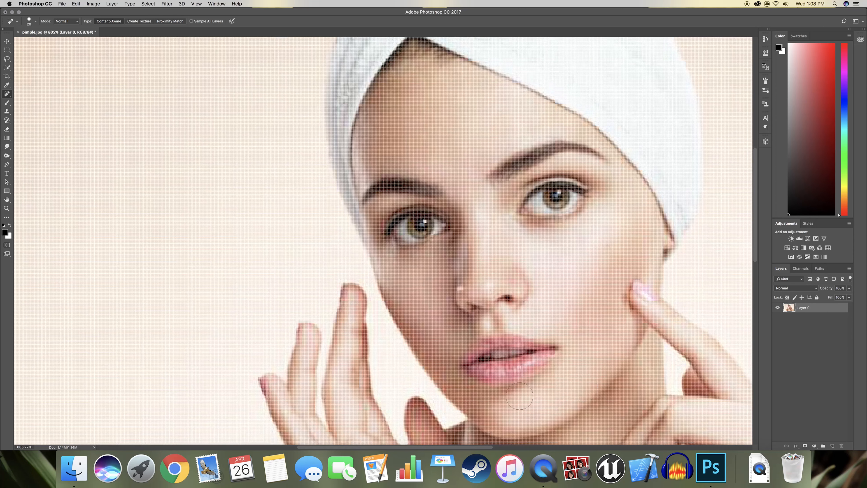
scroll(519, 396, "down", 2)
key("bracketleft")
key("bracketleft")
key("bracketleft")
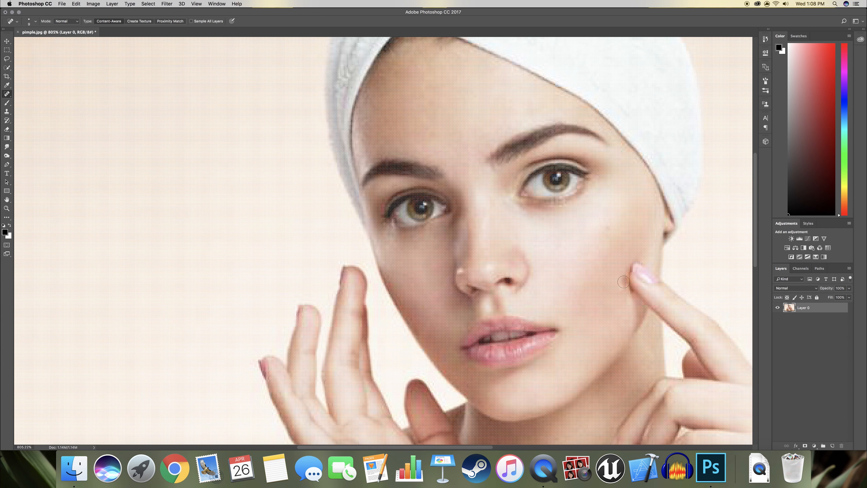
left_click_drag(624, 282, 623, 289)
scroll(590, 412, "down", 10)
scroll(483, 384, "up", 5)
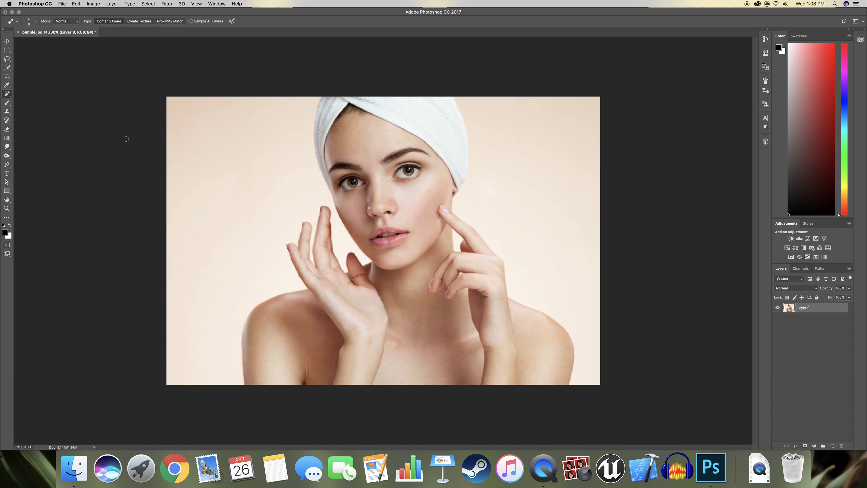
left_click(62, 4)
mouse_move(85, 99)
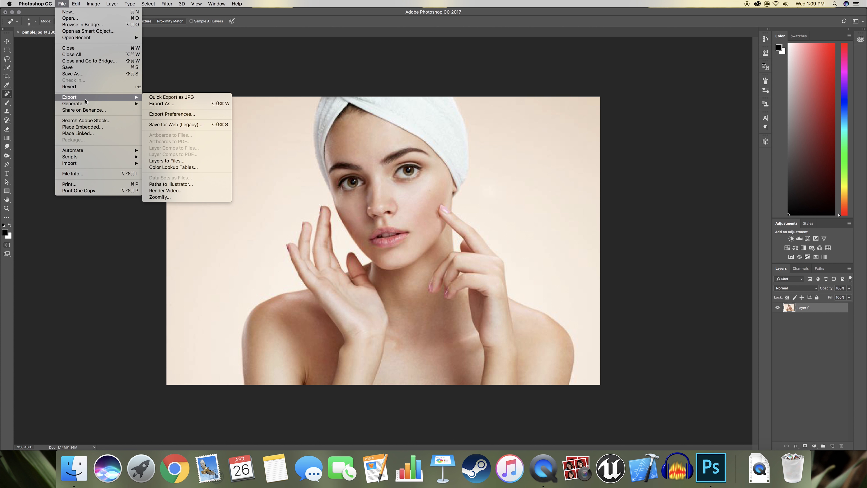
left_click(87, 257)
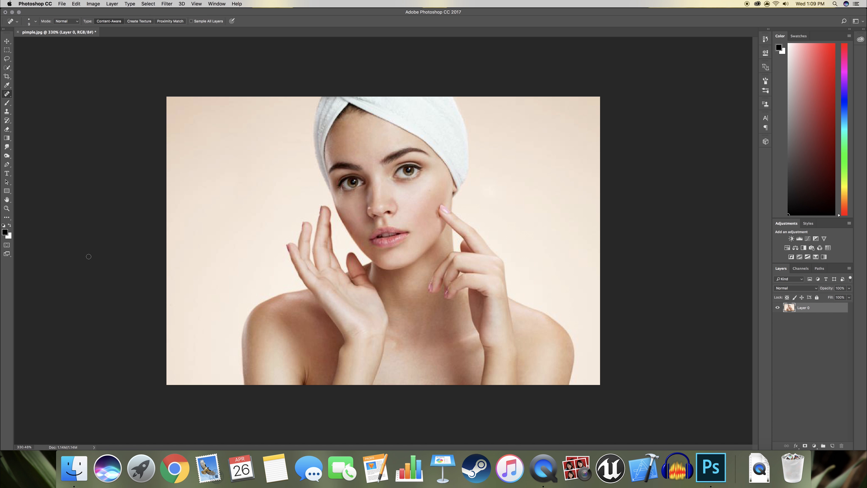